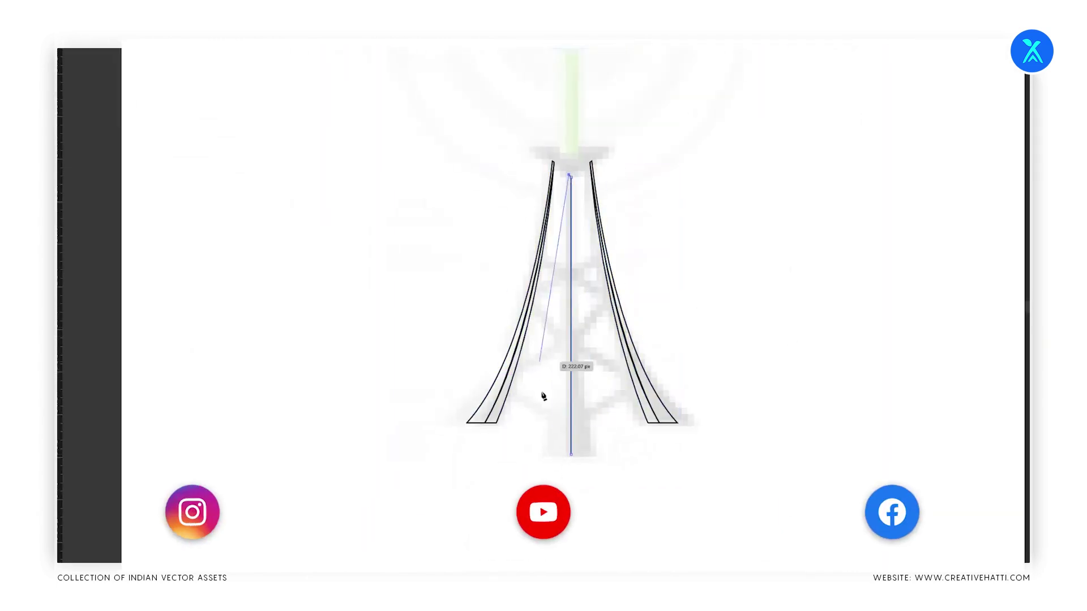
# - Reflect a copy of the leg outline into a pair and start the centre leg path at its tip
pyautogui.click(725, 279)
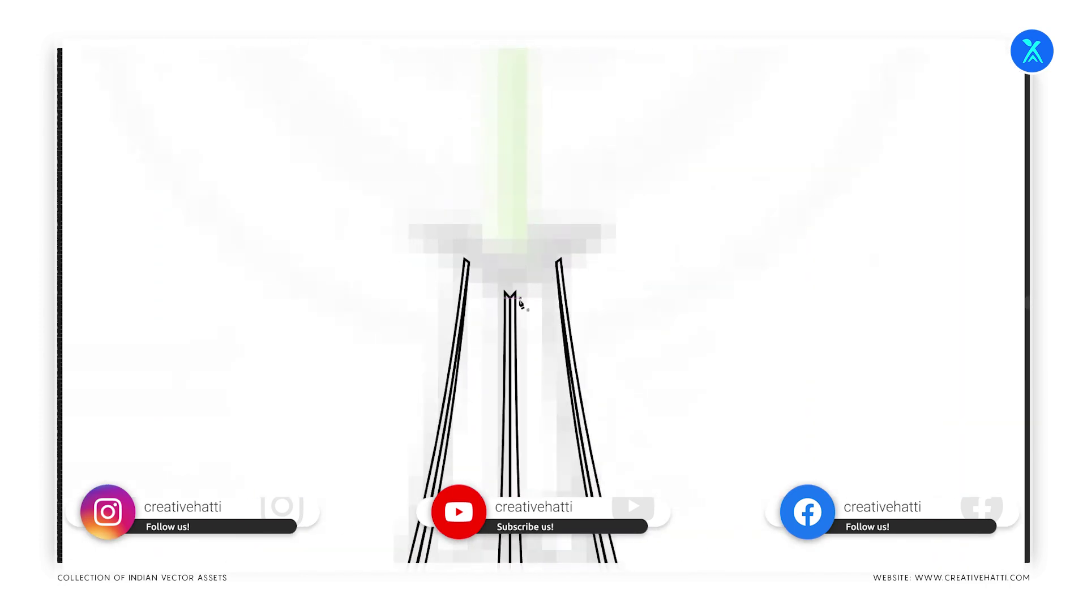
pyautogui.click(532, 310)
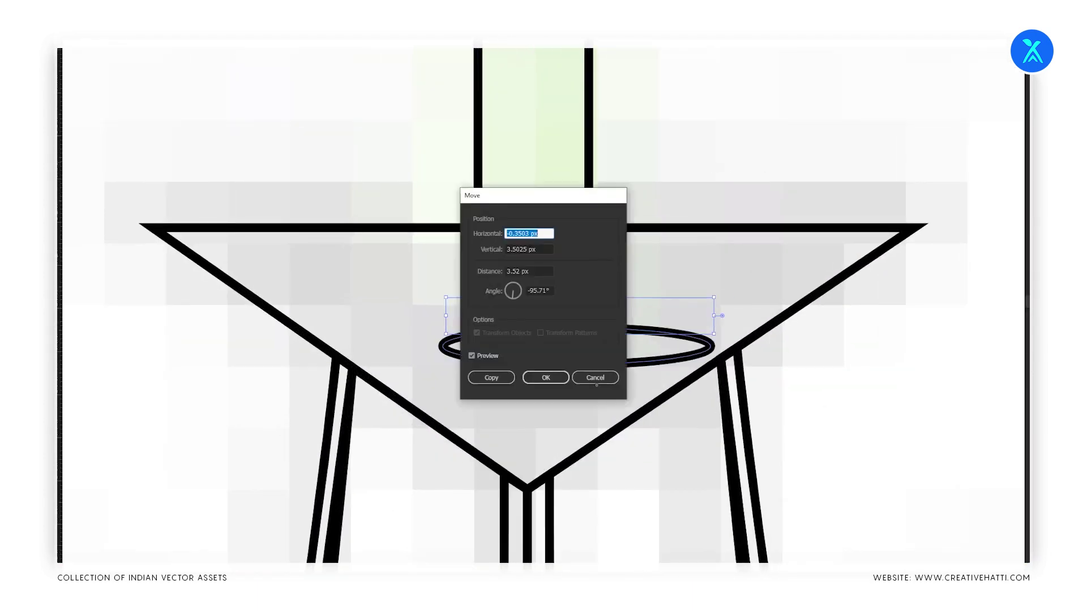
# - Resize the base ellipse, unite it with the pole, and scale up a concentric ring around the top circle
pyautogui.moveTo(523, 338); pyautogui.dragTo(449, 344)
pyautogui.hotkey('shift', 'm')
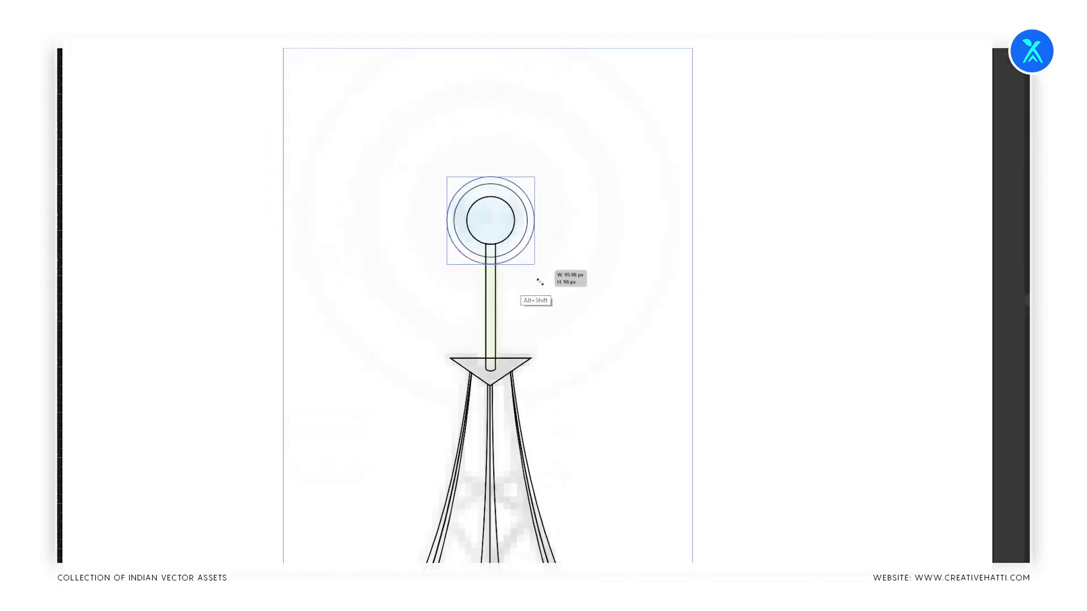
pyautogui.moveTo(570, 277); pyautogui.dragTo(672, 402)
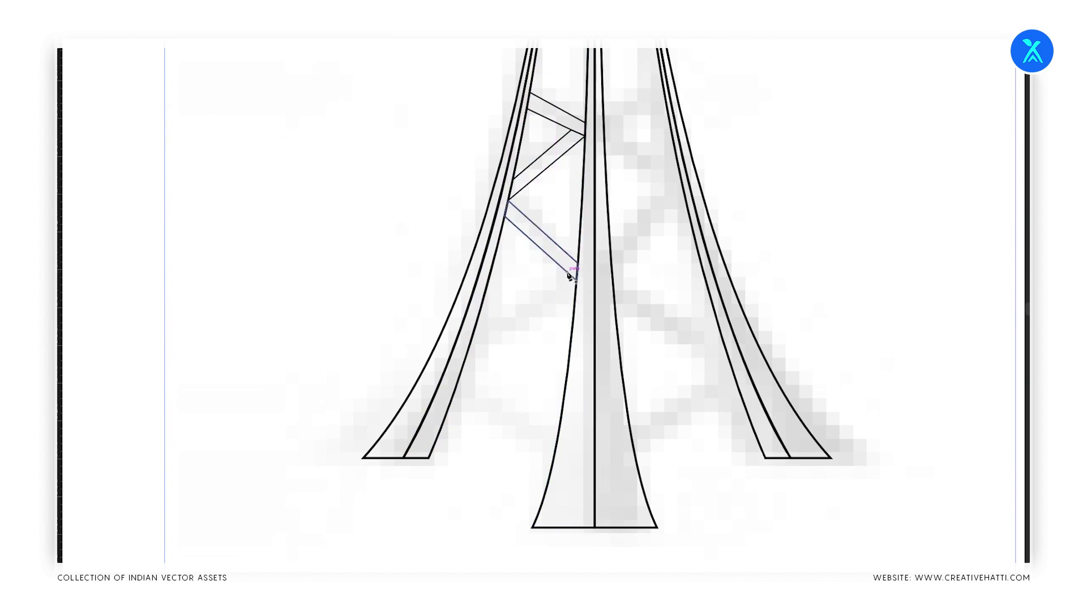
# - Close the zigzag cross-brace strip between the legs and adjust its corner point
pyautogui.click(577, 281)
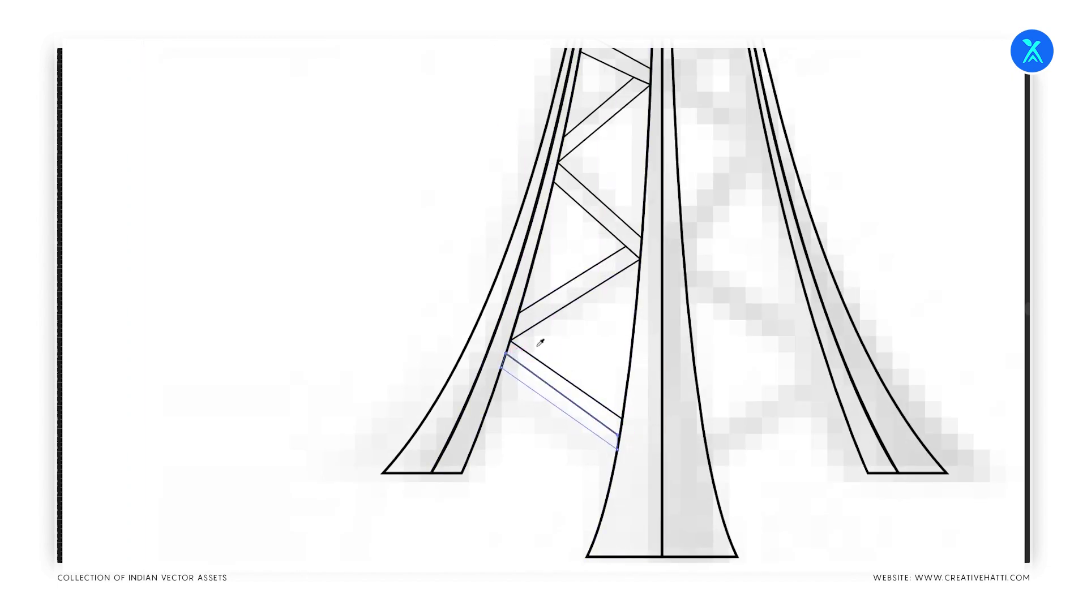
pyautogui.moveTo(507, 358); pyautogui.dragTo(531, 352)
pyautogui.scroll(-2, 541, 369)
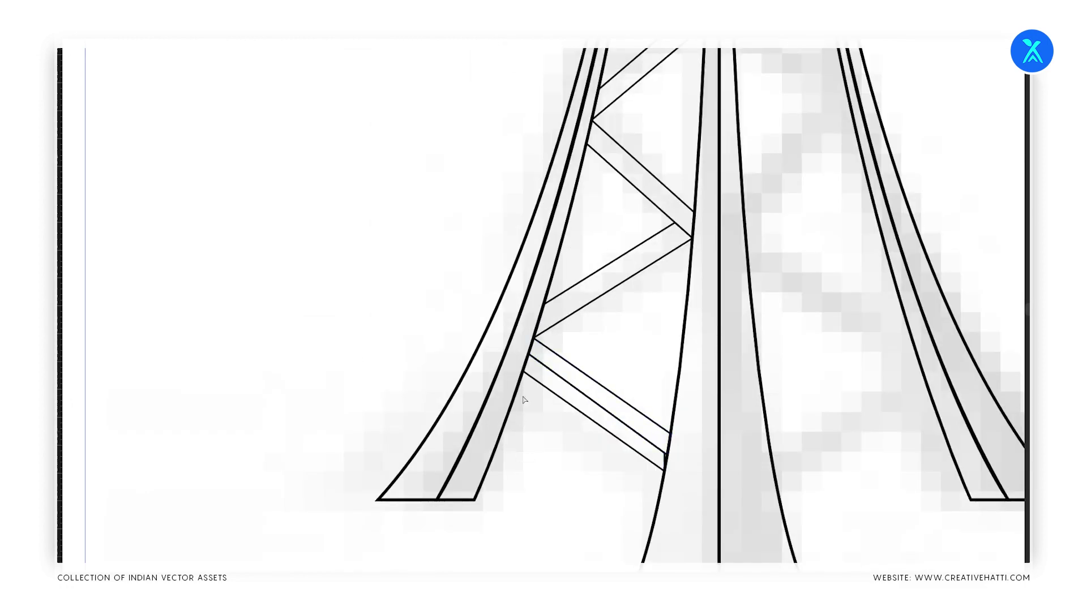
pyautogui.scroll(-3, 525, 400)
pyautogui.scroll(4, 587, 410)
pyautogui.scroll(-3, 470, 393)
pyautogui.scroll(2, 485, 245)
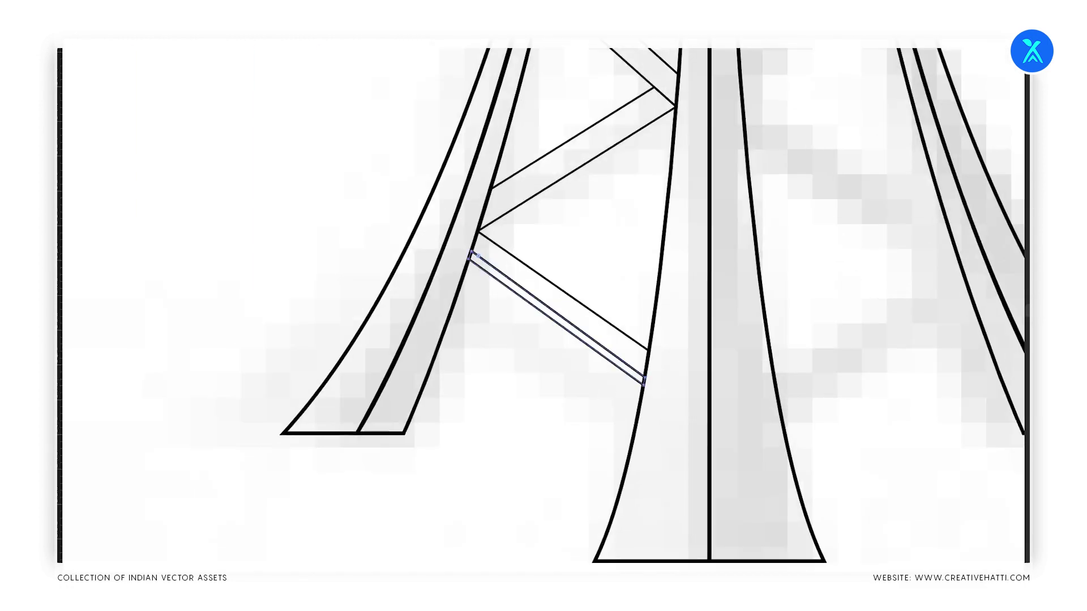
pyautogui.scroll(2, 642, 363)
pyautogui.scroll(-4, 276, 312)
pyautogui.scroll(3, 486, 229)
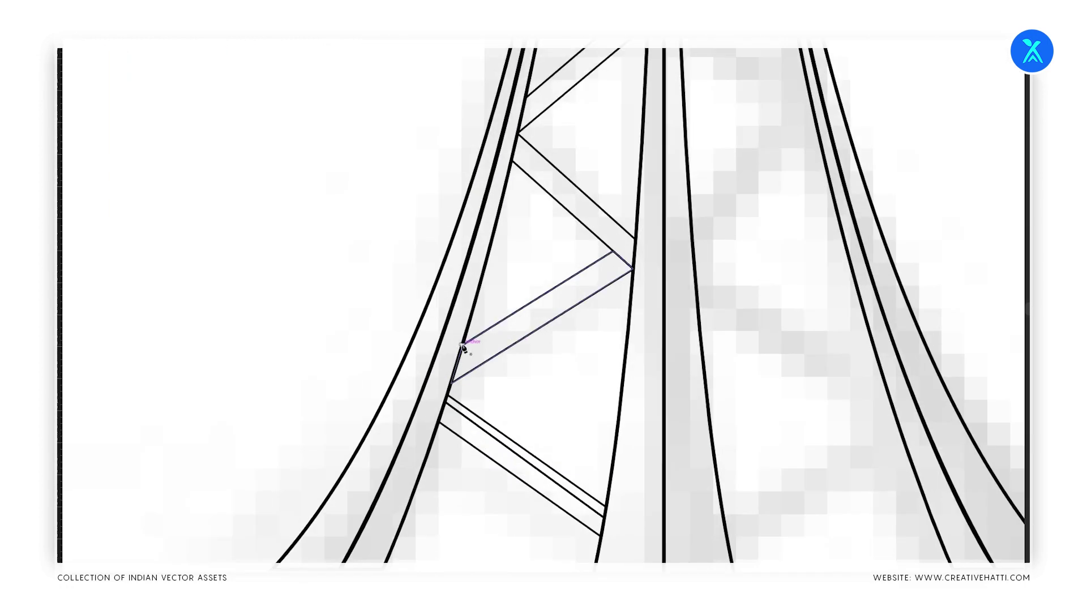
pyautogui.scroll(-5, 533, 390)
pyautogui.scroll(5, 364, 368)
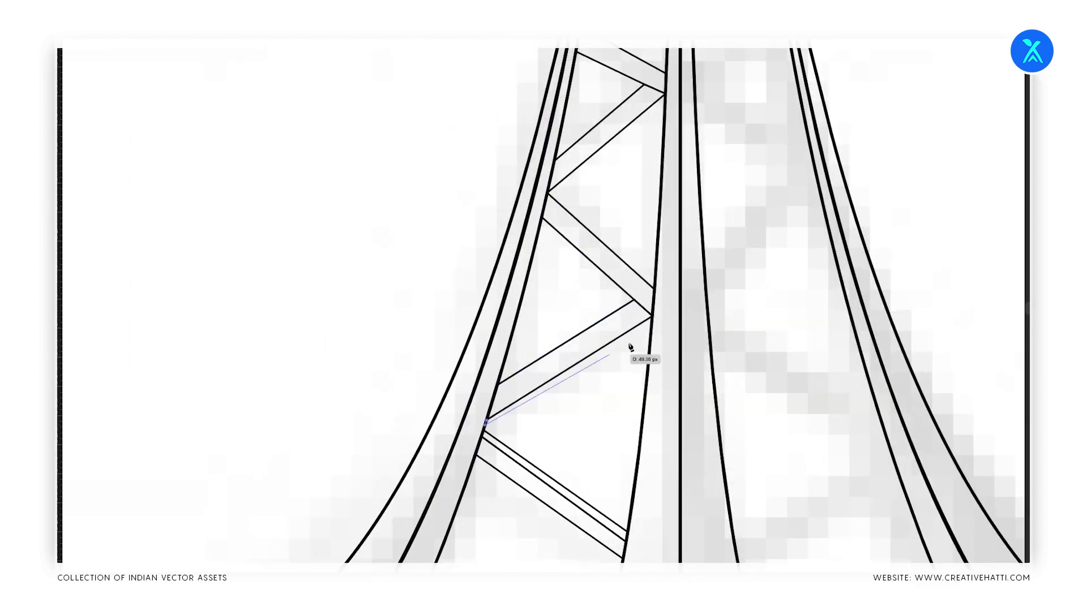
pyautogui.scroll(-5, 488, 420)
pyautogui.scroll(6, 351, 328)
pyautogui.scroll(-1, 368, 316)
pyautogui.scroll(-1, 383, 292)
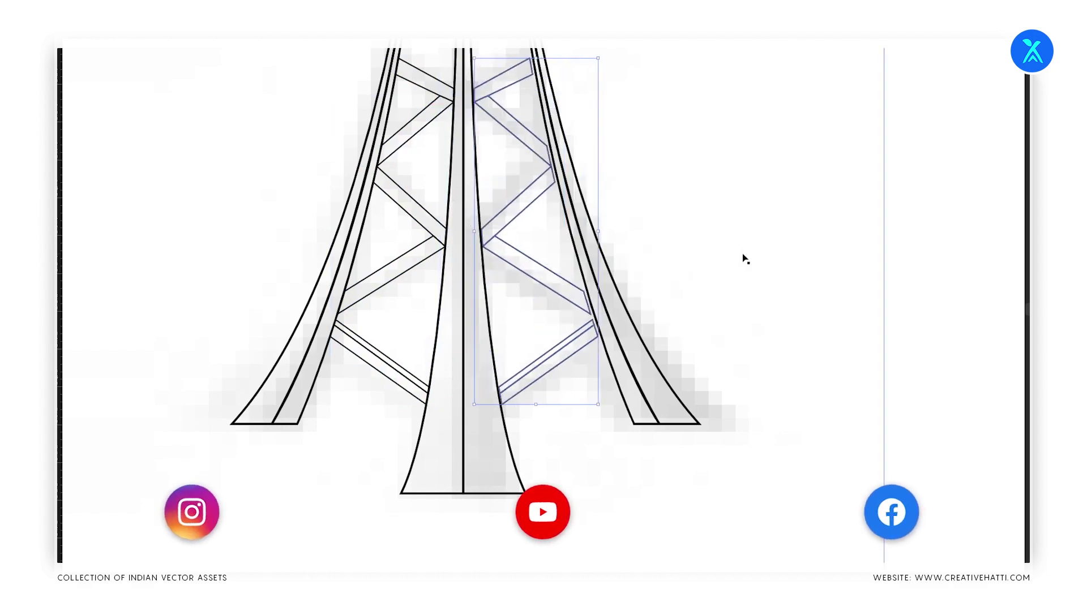
pyautogui.scroll(-5, 582, 295)
pyautogui.scroll(5, 538, 267)
pyautogui.scroll(2, 538, 291)
pyautogui.scroll(-6, 528, 402)
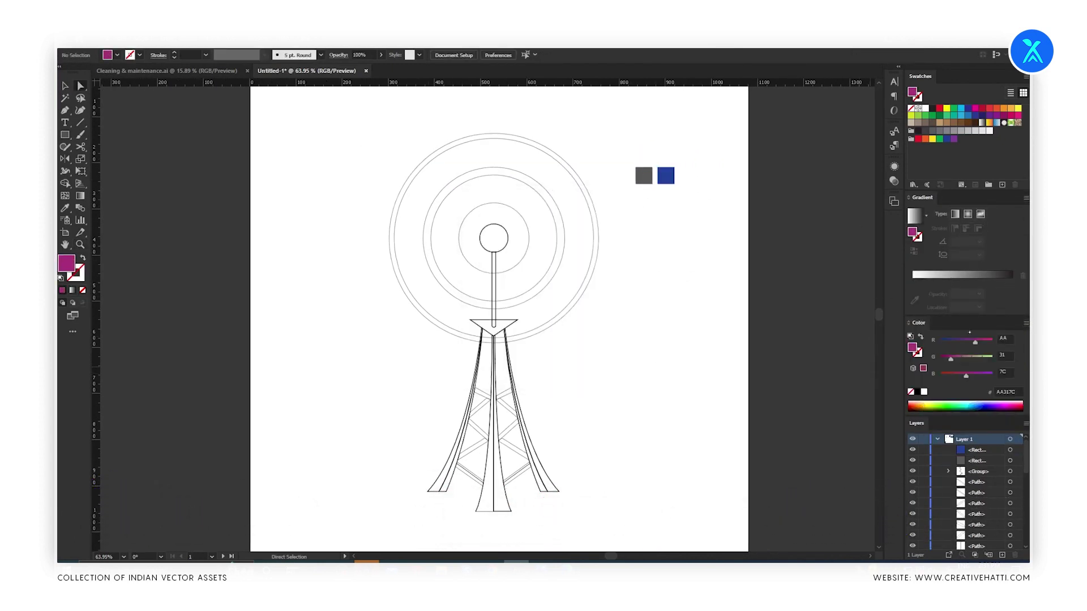
# - Adjust the blue swatch square's colour and redraw the direction of the leg's gradient
pyautogui.click(666, 175)
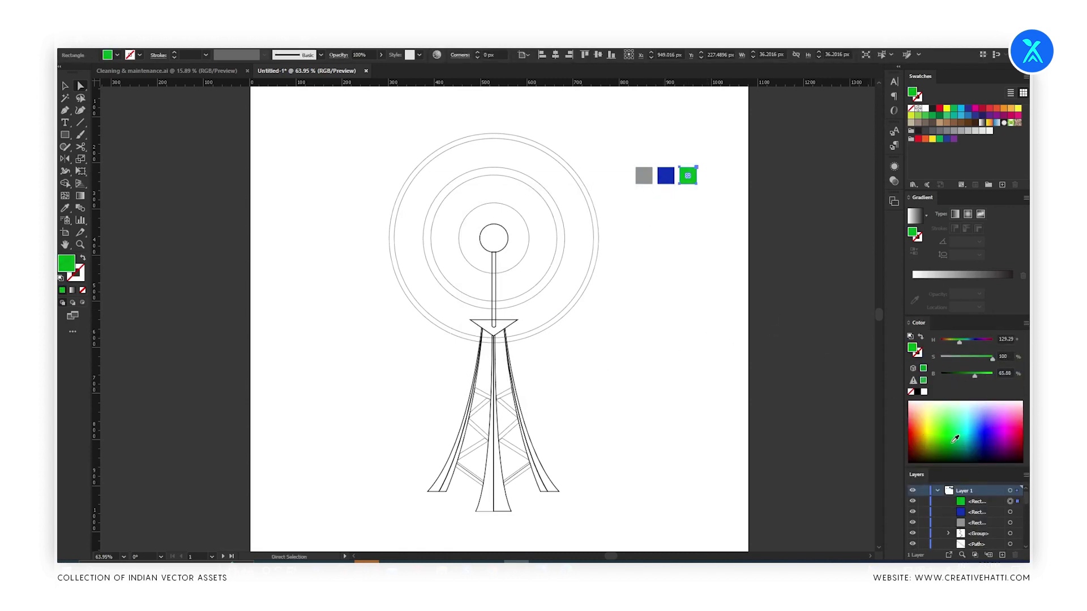
pyautogui.scroll(5, 507, 507)
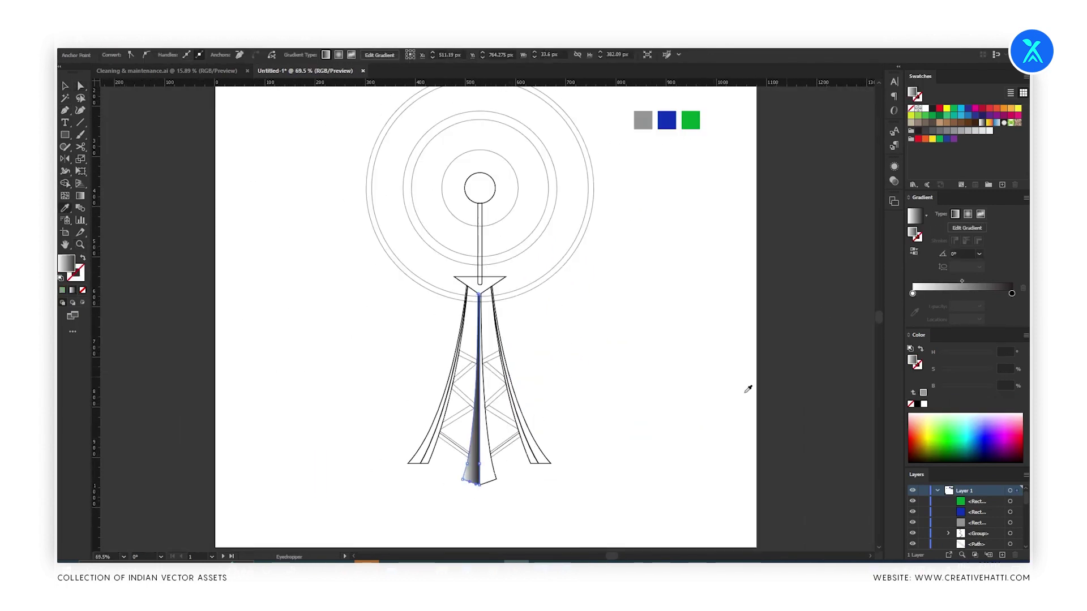
pyautogui.press('g')
pyautogui.moveTo(492, 472)
pyautogui.mouseDown()
pyautogui.moveTo(461, 473)
pyautogui.moveTo(499, 130)
pyautogui.mouseUp()
pyautogui.scroll(2, 462, 481)
pyautogui.scroll(1, 523, 504)
pyautogui.press('a')
pyautogui.scroll(-1, 621, 402)
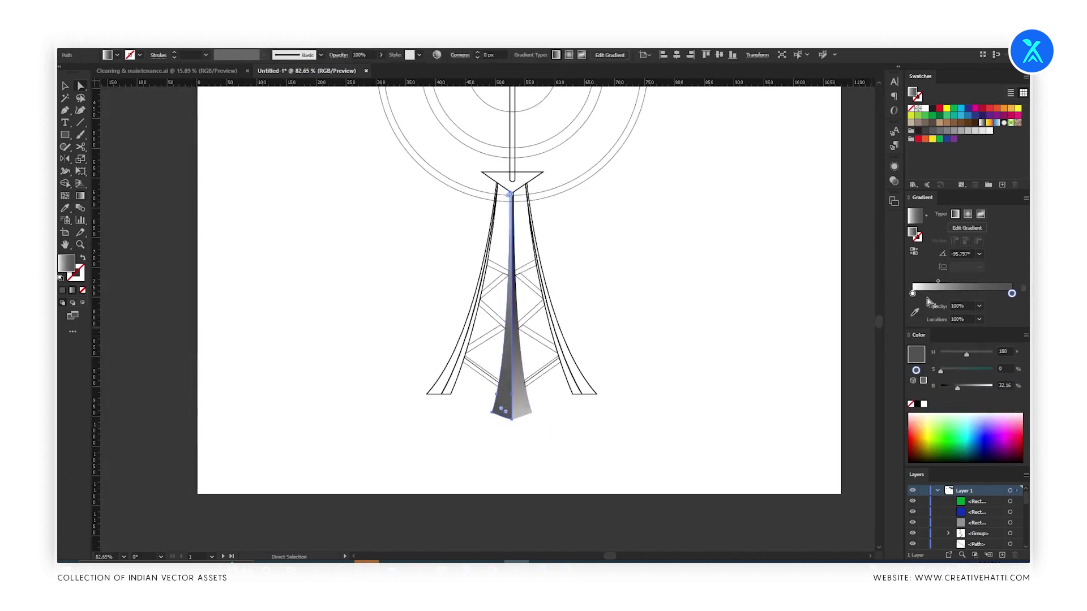
# - Add a third gradient stop and run the grey gradient top to bottom down the centre leg
pyautogui.click(985, 293)
pyautogui.moveTo(498, 170); pyautogui.dragTo(498, 461)
pyautogui.moveTo(496, 179); pyautogui.dragTo(532, 452)
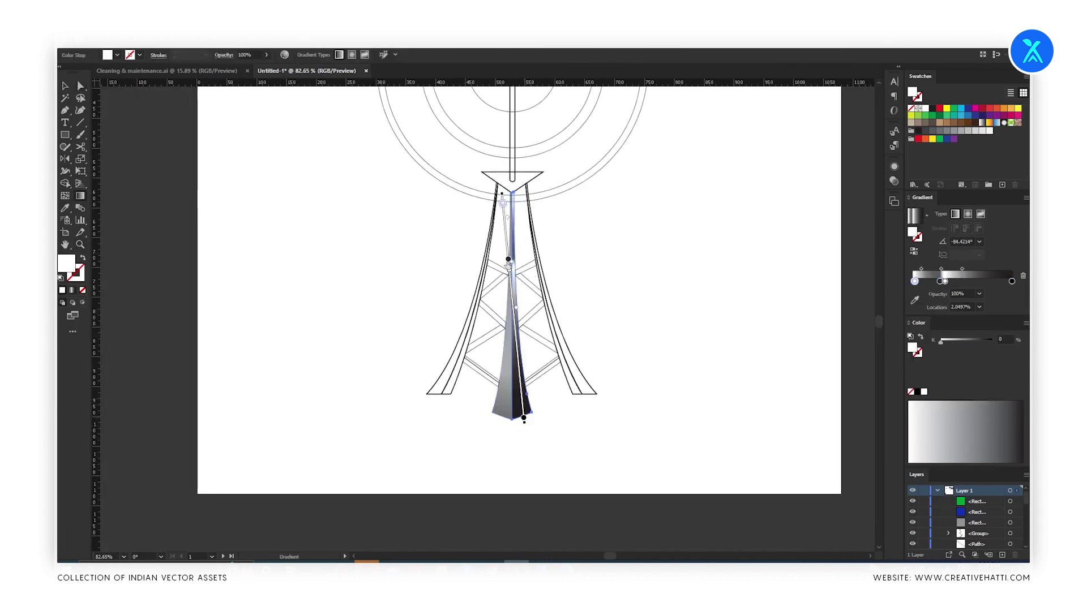
pyautogui.scroll(2, 485, 473)
pyautogui.click(503, 191)
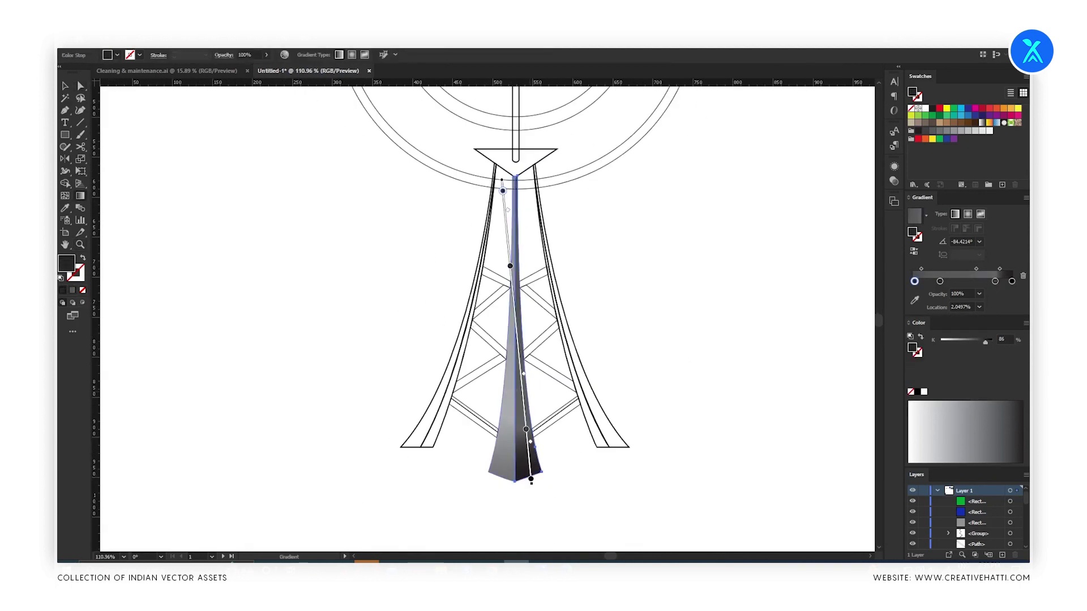
pyautogui.scroll(-2, 509, 259)
pyautogui.scroll(2, 644, 286)
# - Apply the angled grey gradient to the right leg and copy it onto the left leg
pyautogui.click(577, 340)
pyautogui.scroll(-1, 591, 417)
pyautogui.moveTo(530, 174); pyautogui.dragTo(594, 431)
pyautogui.click(579, 369)
pyautogui.scroll(1, 583, 367)
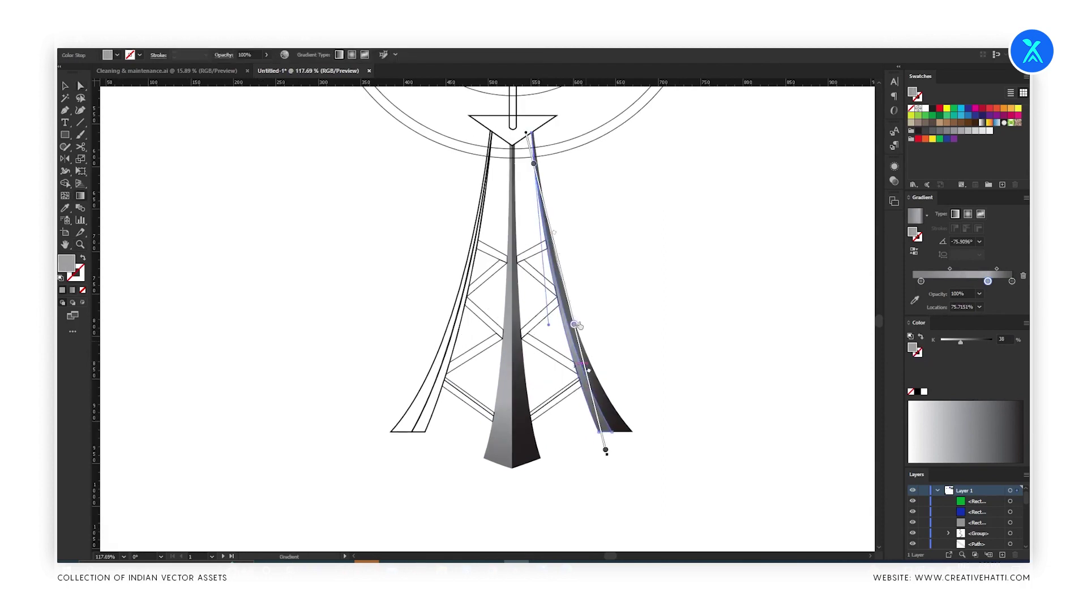
pyautogui.click(442, 339)
pyautogui.moveTo(491, 145); pyautogui.dragTo(408, 426)
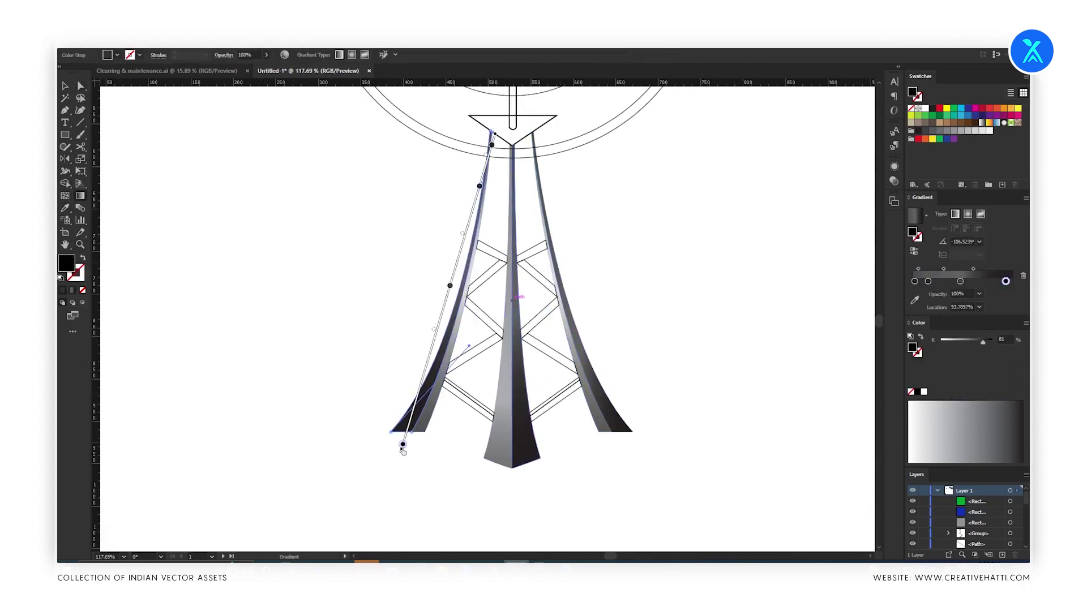
pyautogui.press('i')
pyautogui.click(571, 340)
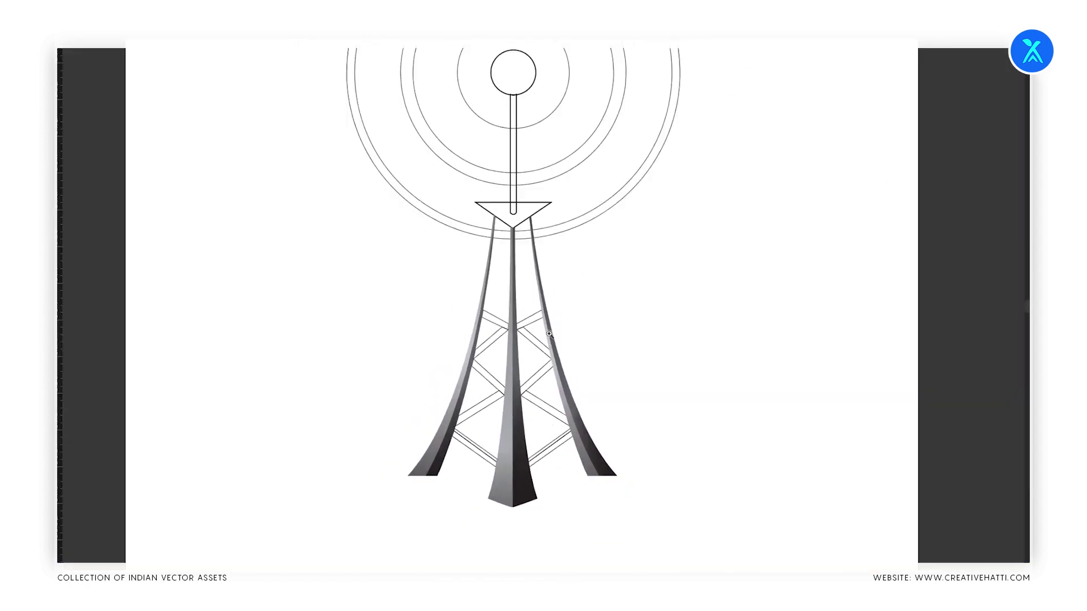
# - Give the diagonal, upper-left and remaining outlined braces the grey gradient, then zoom out to check
pyautogui.click(530, 432)
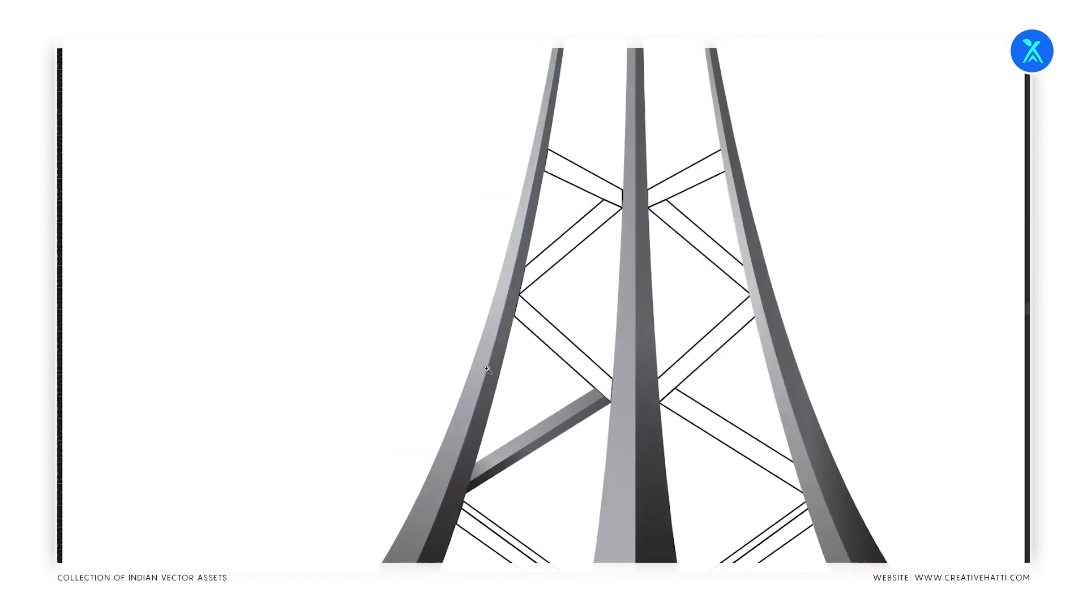
pyautogui.click(495, 276)
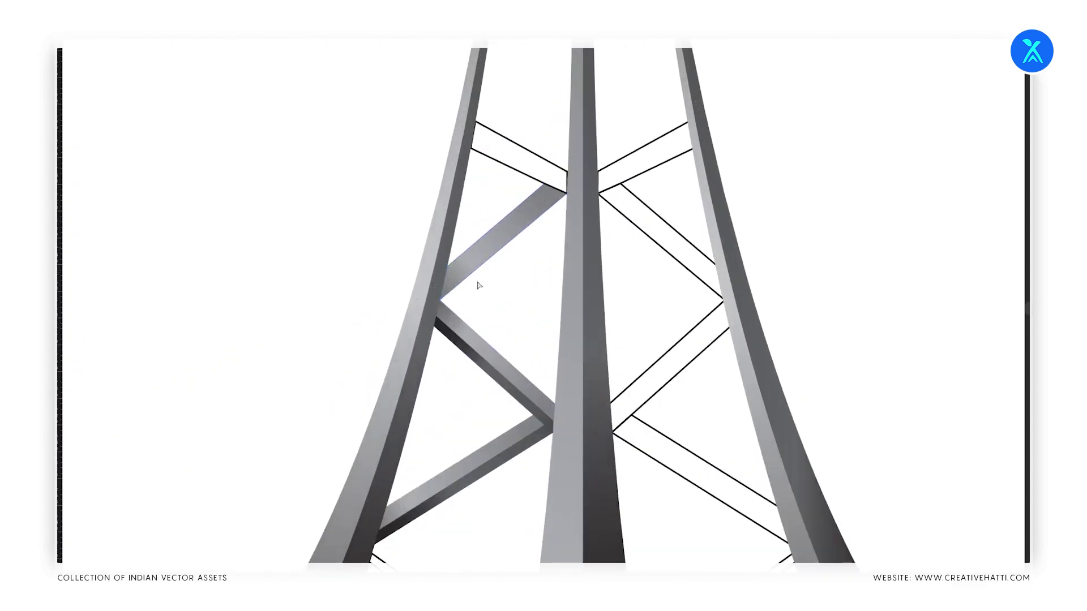
pyautogui.press('p')
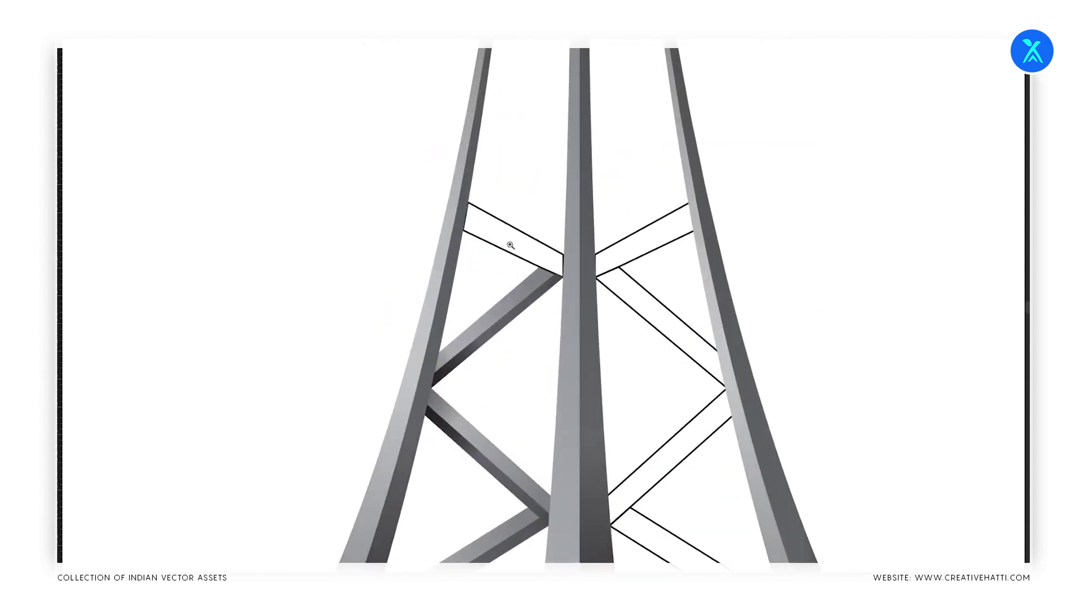
pyautogui.click(510, 245)
pyautogui.click(451, 259)
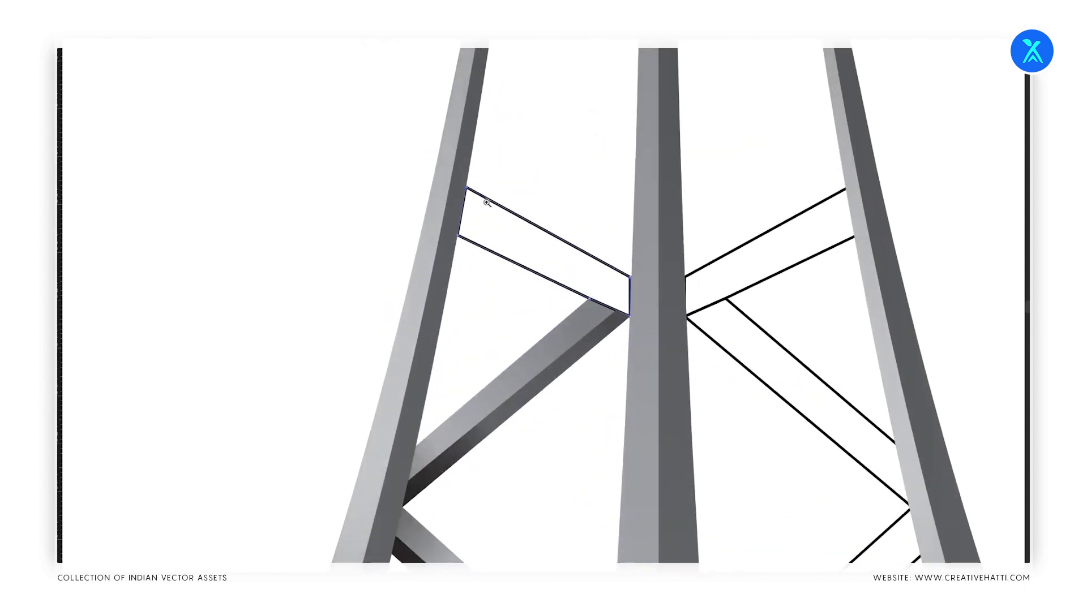
pyautogui.click(545, 312)
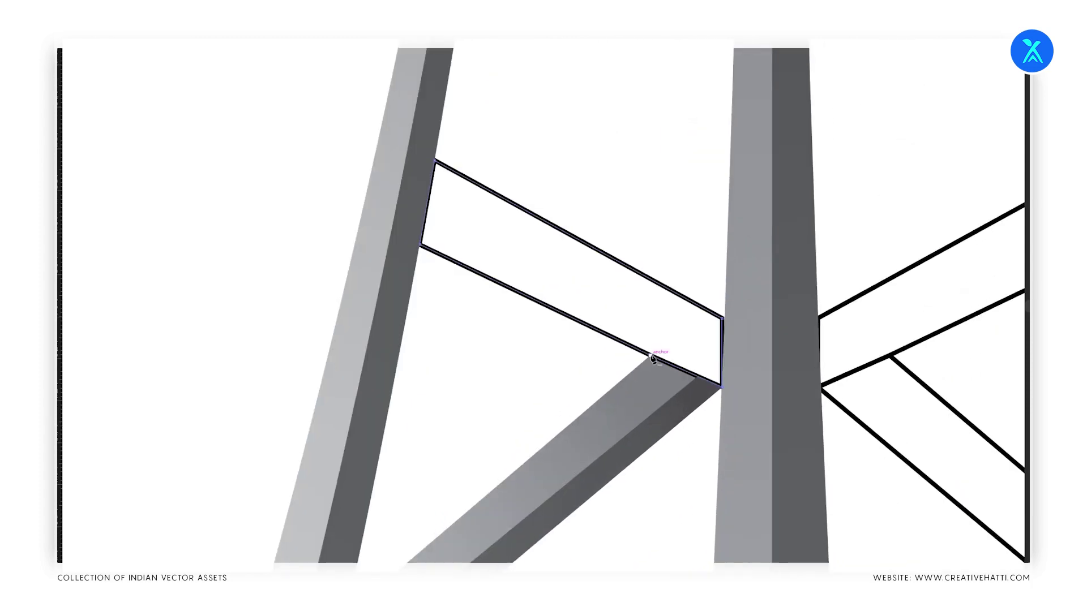
pyautogui.click(582, 418)
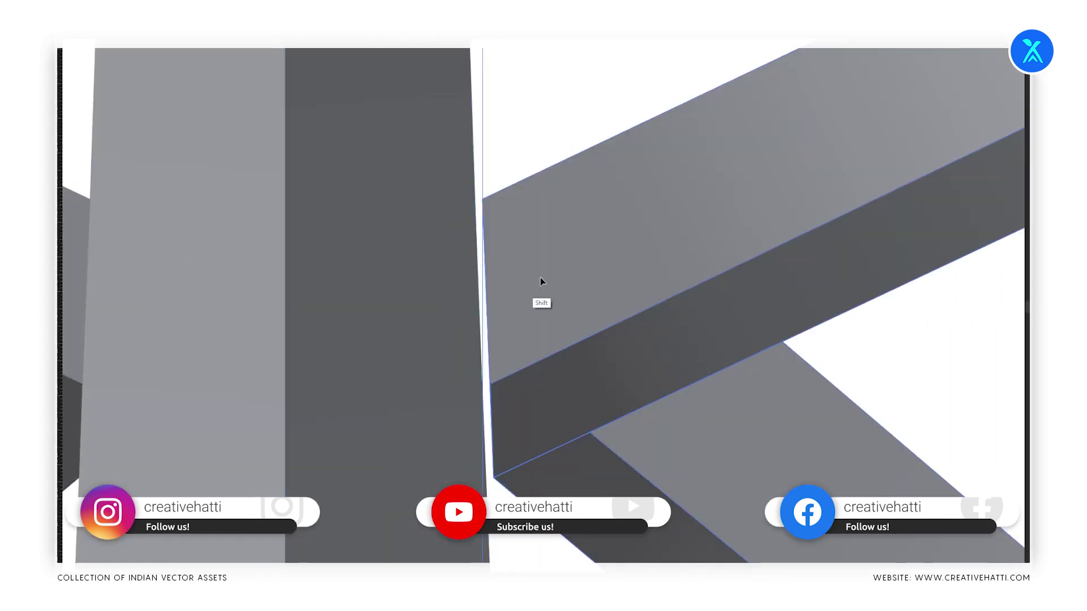
pyautogui.keyDown('ctrl'); pyautogui.keyDown('alt'); pyautogui.click(468, 384); pyautogui.keyUp('alt'); pyautogui.keyUp('ctrl')
pyautogui.keyDown('ctrl'); pyautogui.keyDown('alt'); pyautogui.click(389, 415); pyautogui.keyUp('alt'); pyautogui.keyUp('ctrl')
pyautogui.keyDown('ctrl'); pyautogui.keyDown('alt'); pyautogui.click(419, 358); pyautogui.keyUp('alt'); pyautogui.keyUp('ctrl')
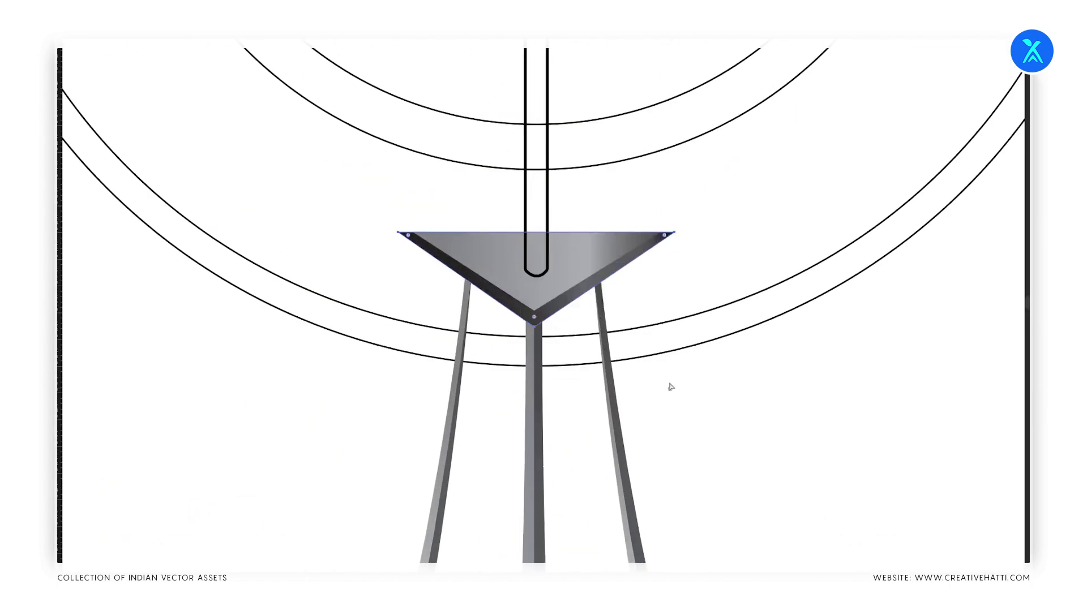
# - Run a green gradient along the antenna pole with a darker green end stop
pyautogui.press('g')
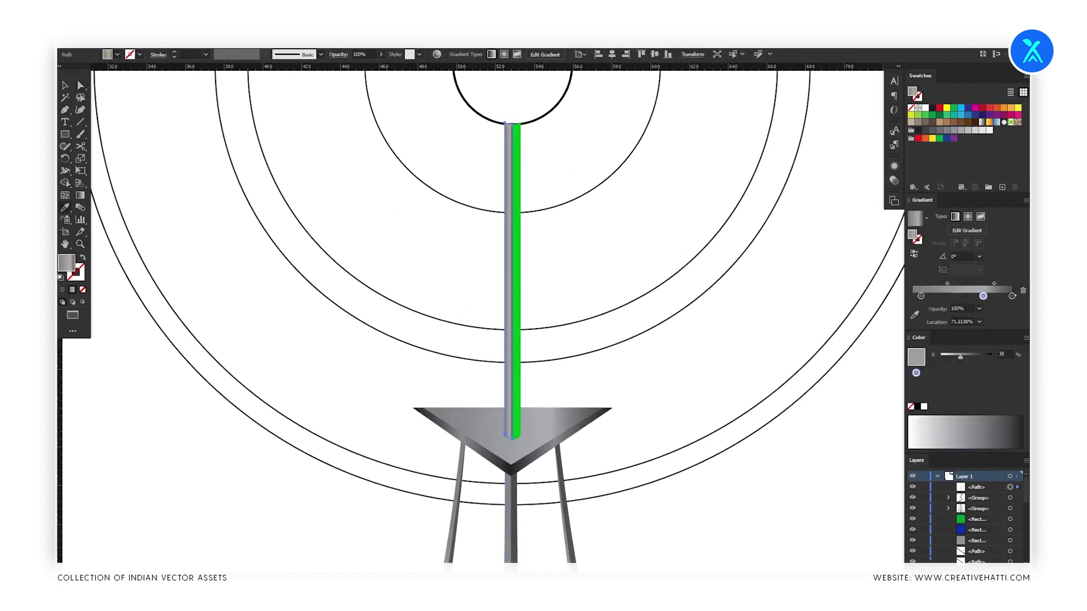
pyautogui.click(524, 268)
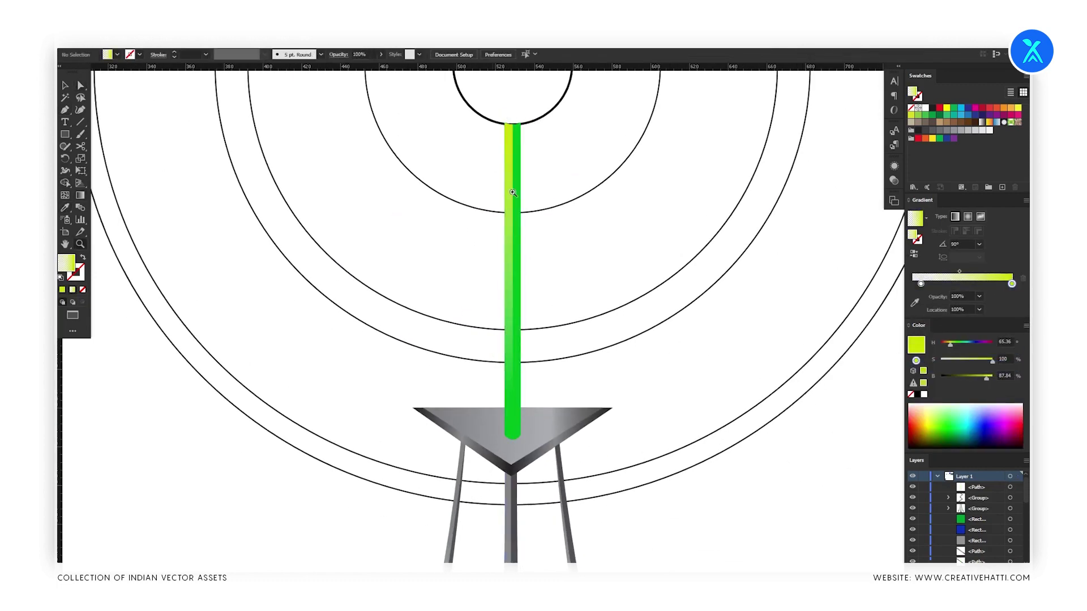
pyautogui.moveTo(596, 281); pyautogui.dragTo(610, 295)
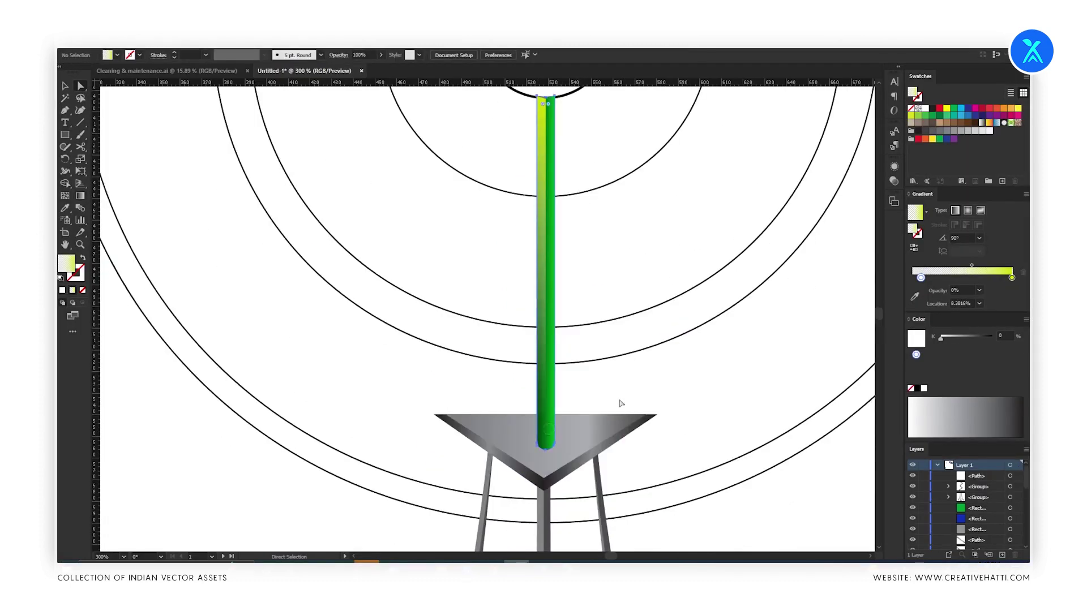
pyautogui.moveTo(438, 143); pyautogui.dragTo(459, 143)
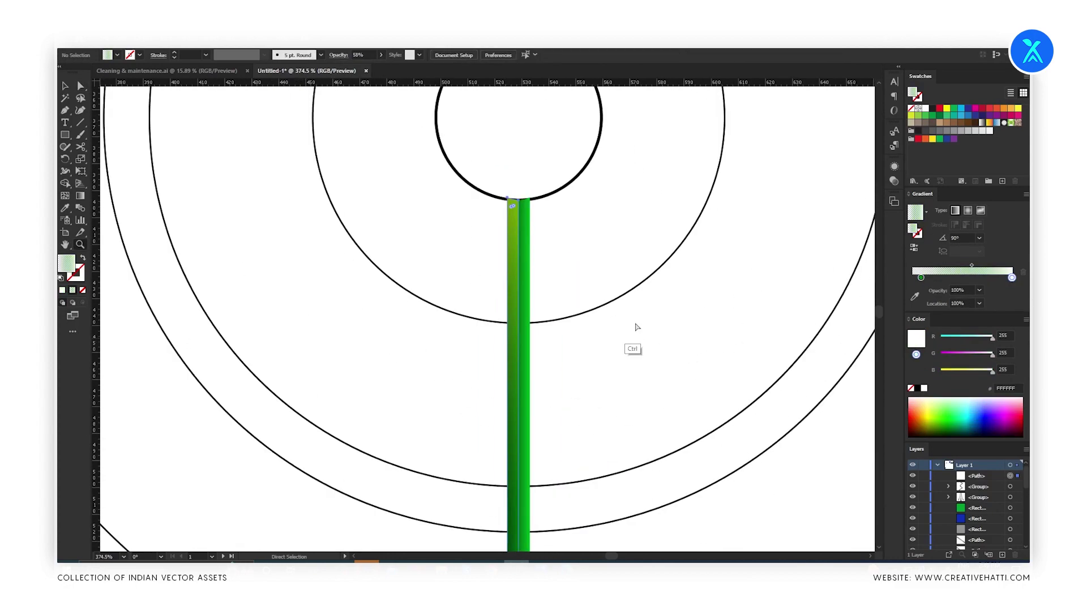
pyautogui.click(1011, 289)
pyautogui.click(1026, 331)
pyautogui.click(934, 317)
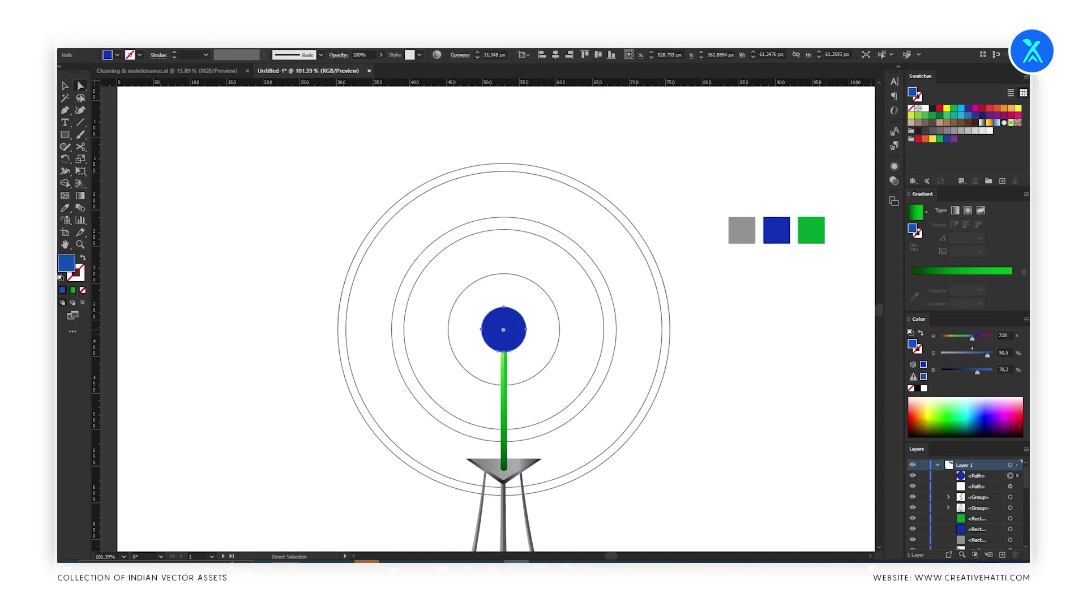
pyautogui.scroll(5, 497, 352)
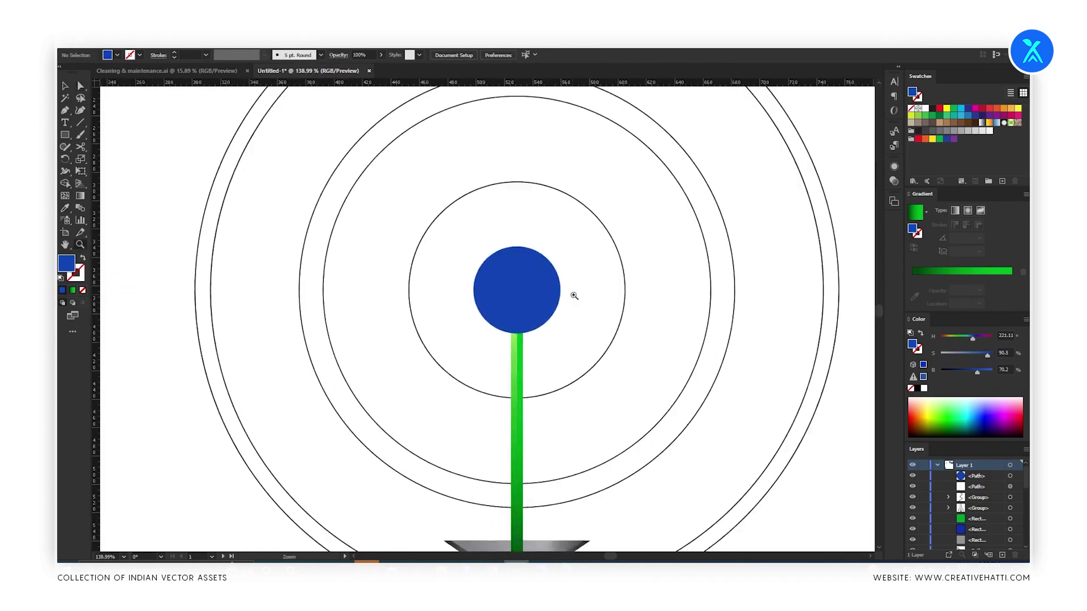
# - Place a white circle copy over the ball and add a radial-gradient glow ellipse near its bottom
pyautogui.moveTo(490, 283); pyautogui.dragTo(517, 277)
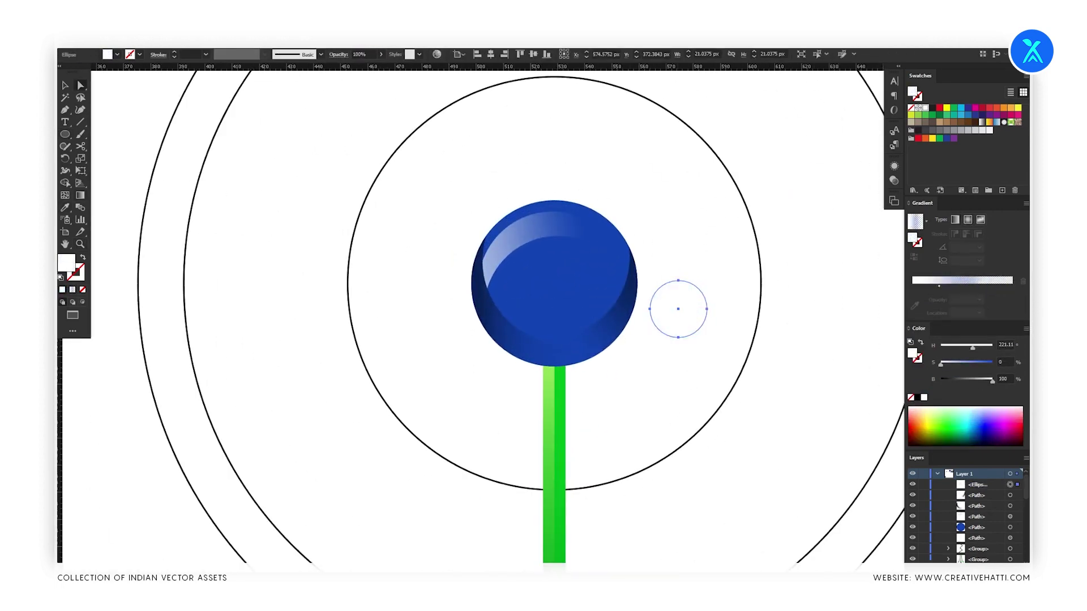
pyautogui.click(939, 280)
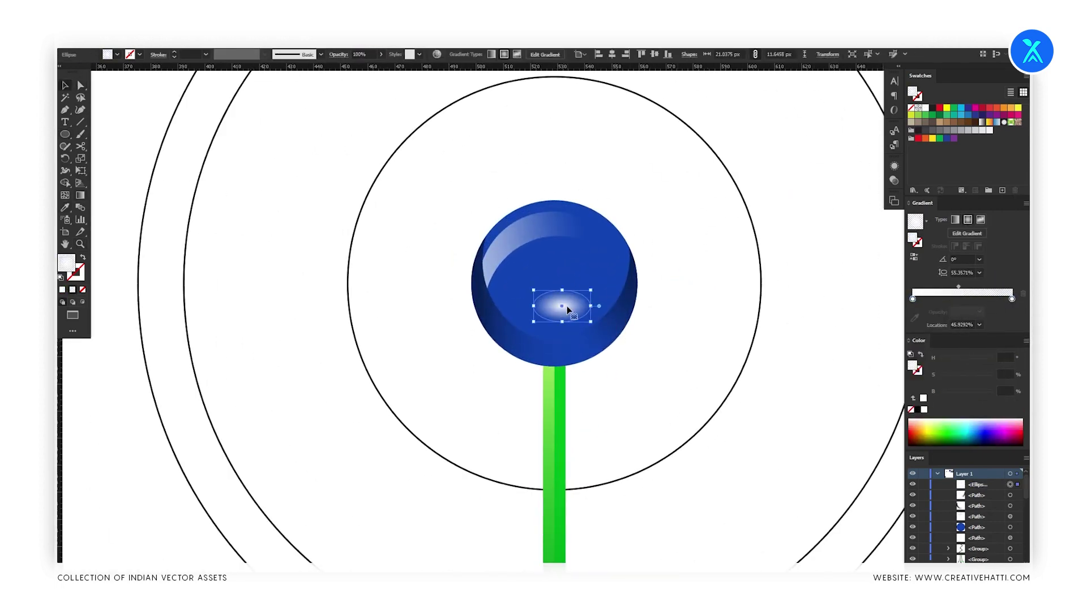
pyautogui.moveTo(556, 331); pyautogui.dragTo(603, 359)
pyautogui.hotkey('ctrl', '+')
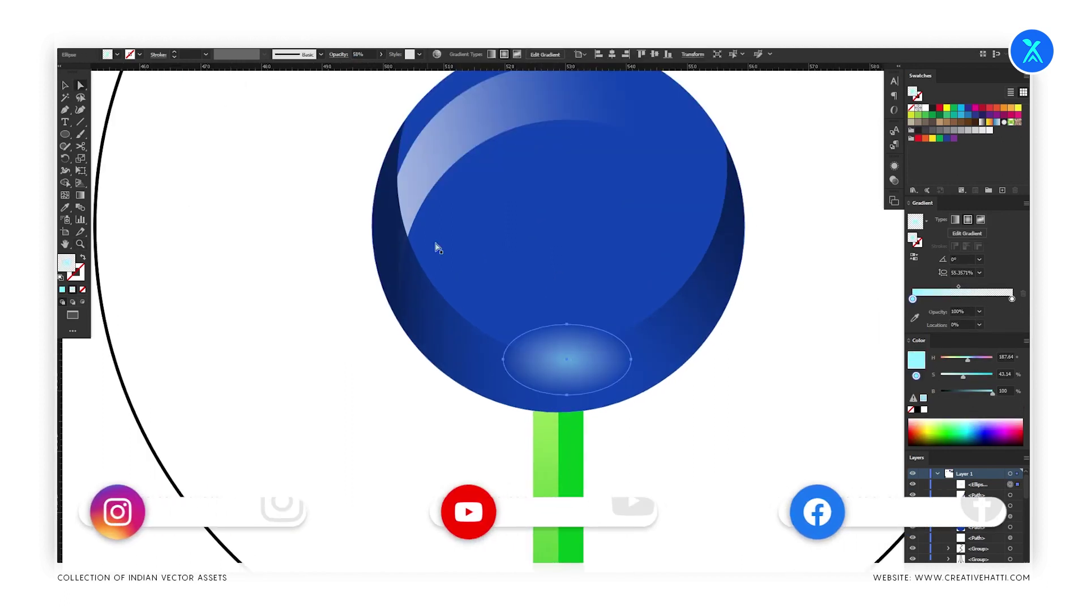
pyautogui.hotkey('ctrl', '+')
pyautogui.hotkey('ctrl', '-')
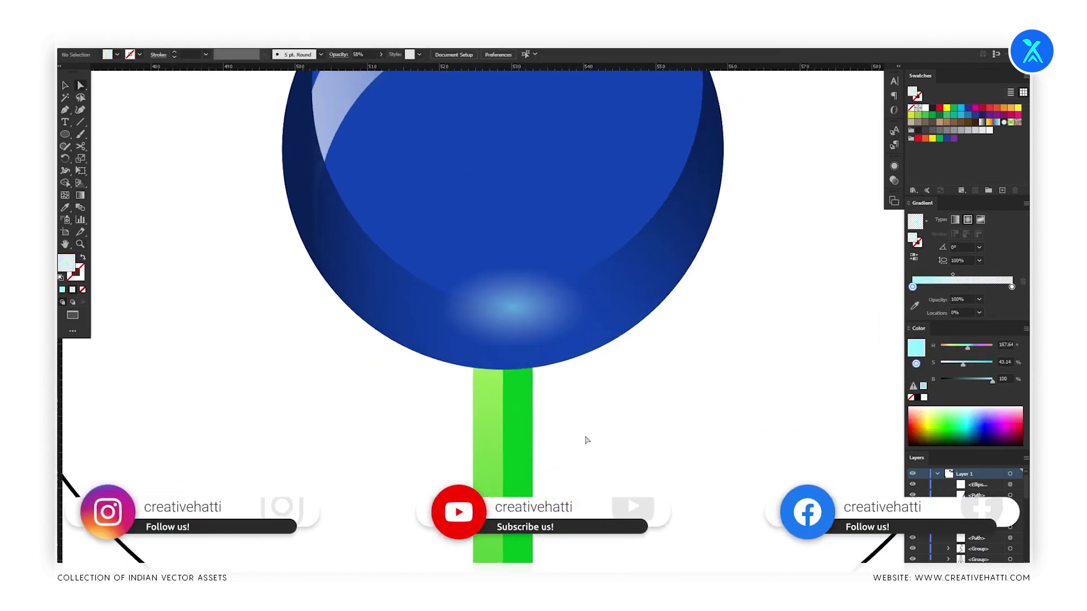
pyautogui.click(556, 331)
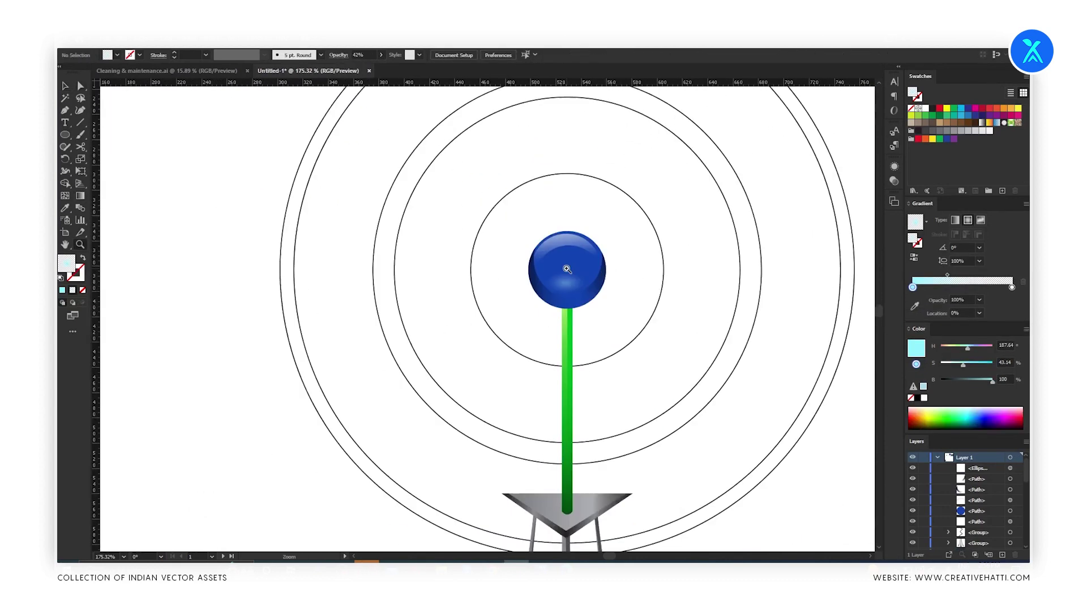
# - Draw a new ellipse in the lower ball as a faint, see-through bright-blue highlight
pyautogui.moveTo(512, 255); pyautogui.dragTo(624, 356)
pyautogui.click(979, 417)
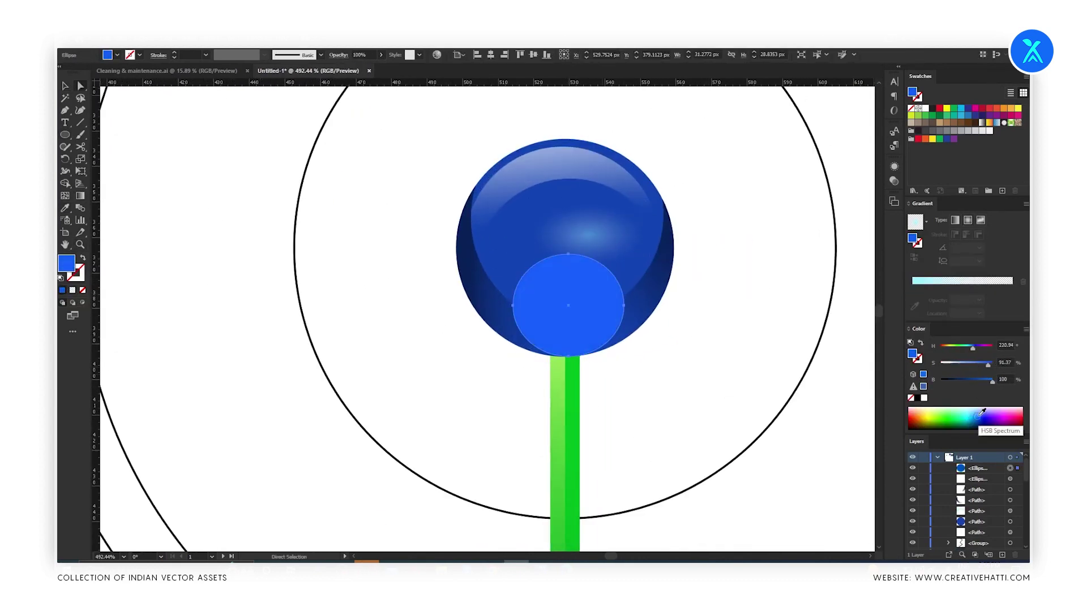
pyautogui.click(982, 413)
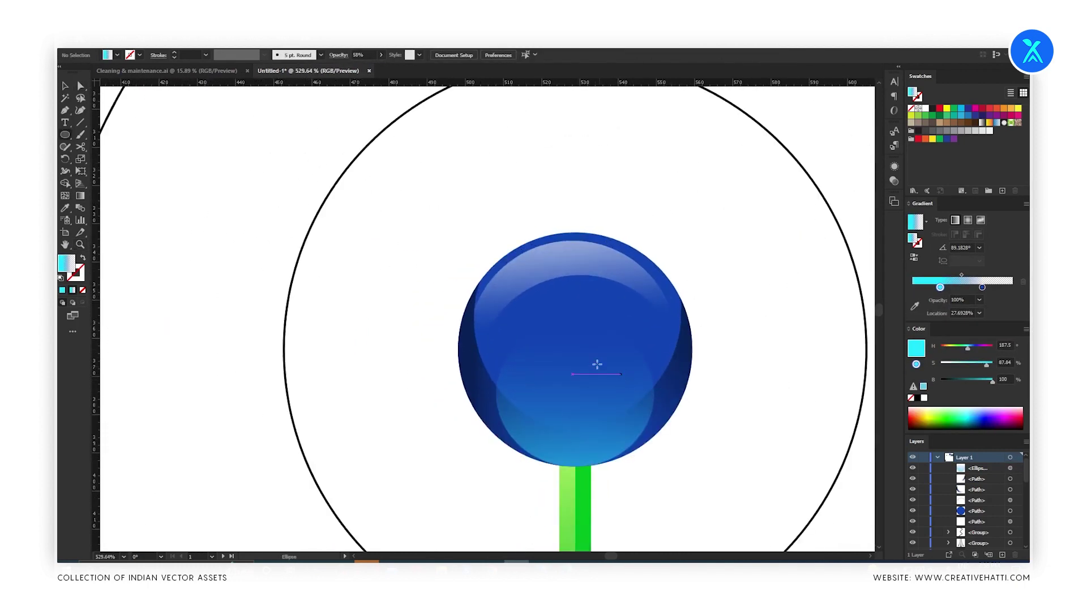
# - Move a duplicate ellipse into place over the blue ball's lower edge
pyautogui.moveTo(613, 360); pyautogui.dragTo(618, 383)
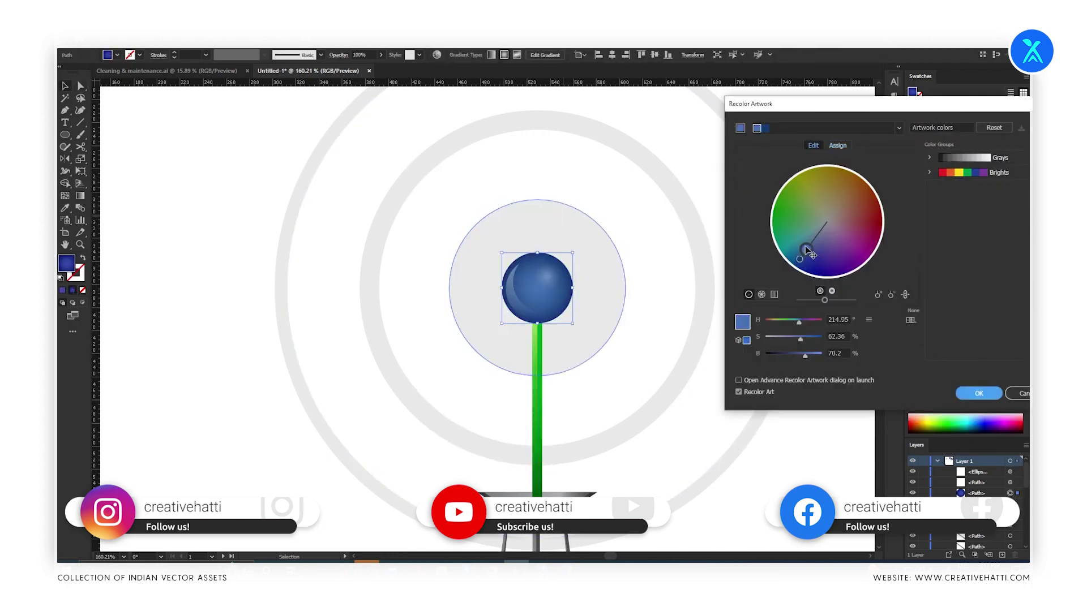
# - Confirm the new sphere colours and select the blue sphere shape
pyautogui.click(976, 392)
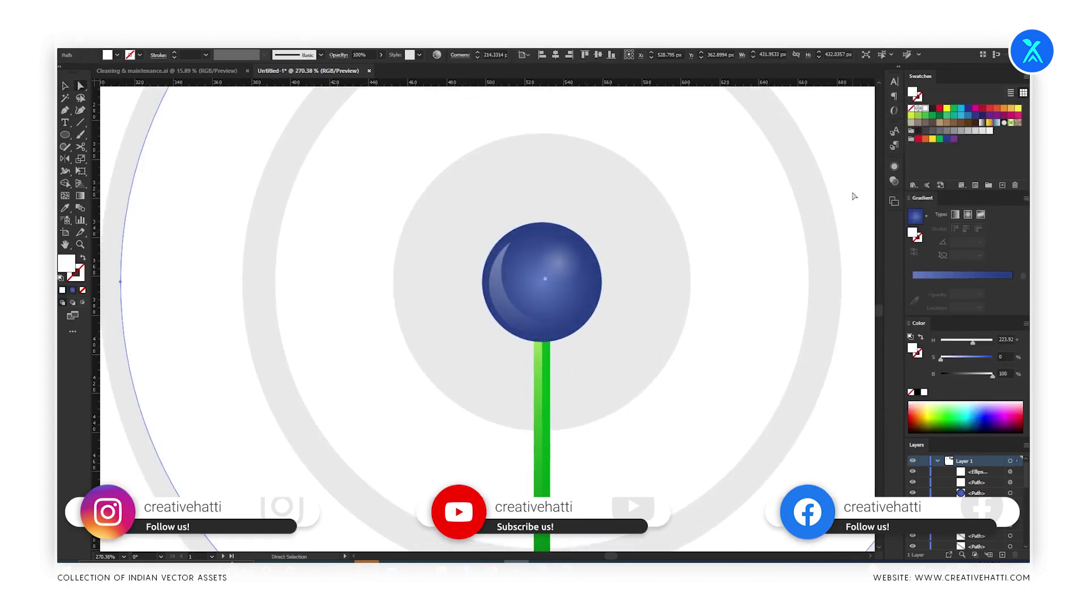
pyautogui.hotkey('ctrl', '-')
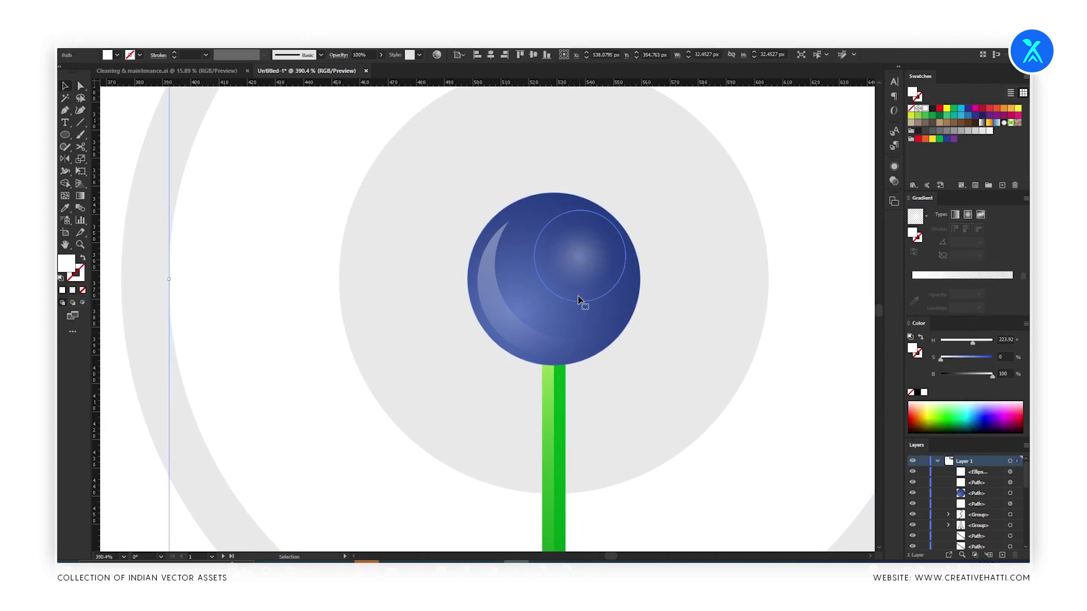
pyautogui.hotkey('ctrl', '+')
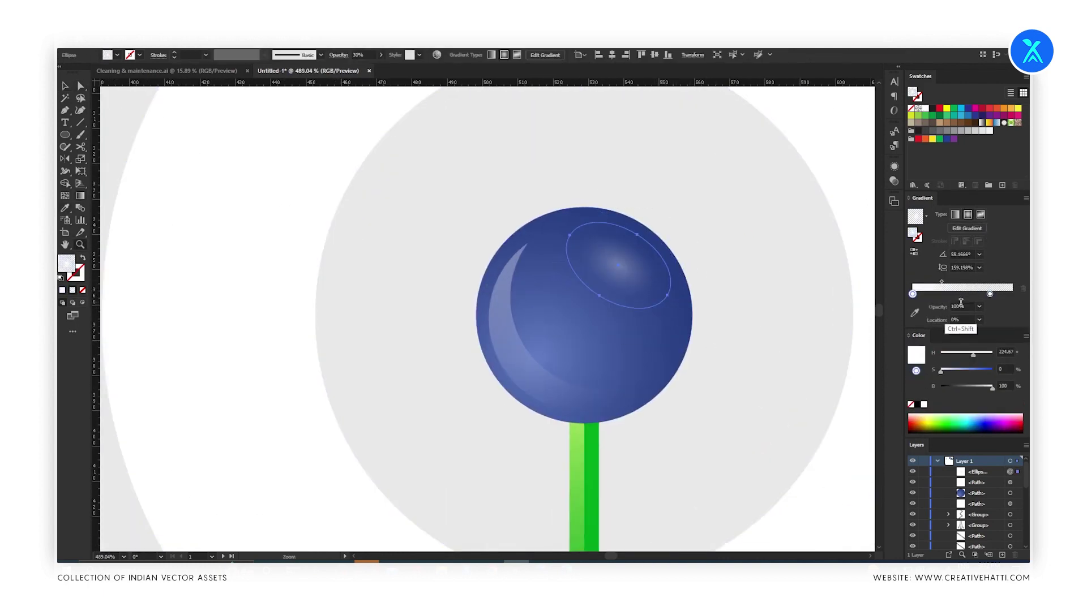
pyautogui.scroll(1, 617, 265)
pyautogui.click(623, 339)
pyautogui.scroll(-2, 594, 283)
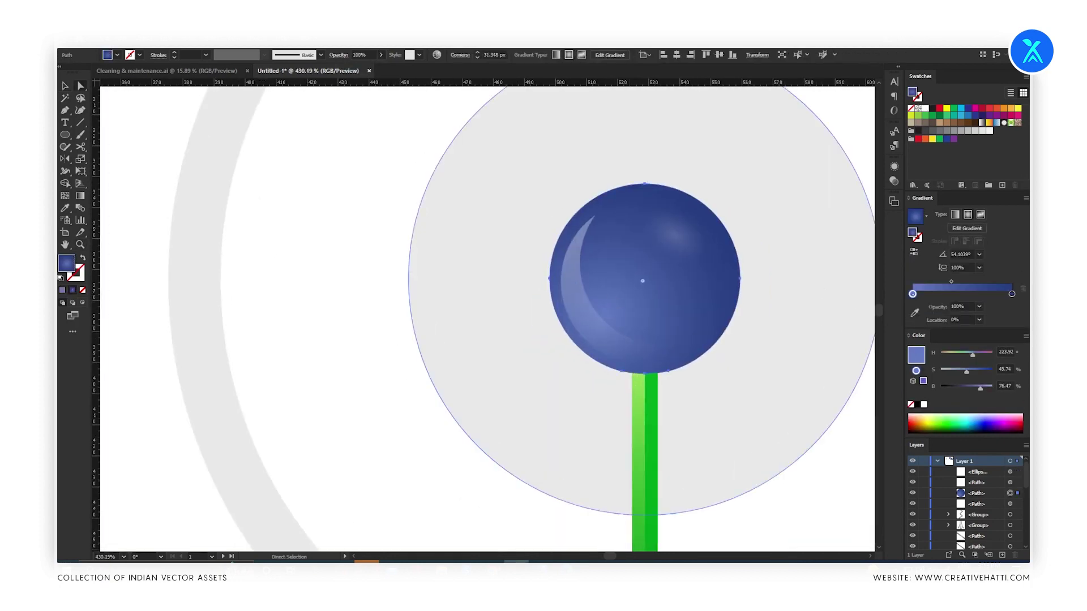
pyautogui.hotkey('ctrl', '0')
# - Select the grey gradient circle and blue sphere while zooming in to inspect the sphere
pyautogui.moveTo(307, 354)
pyautogui.mouseDown()
pyautogui.moveTo(481, 322)
pyautogui.moveTo(524, 242)
pyautogui.mouseUp()
pyautogui.scroll(-3, 509, 309)
pyautogui.scroll(1, 650, 340)
pyautogui.keyDown('ctrl'); pyautogui.click(743, 357); pyautogui.keyUp('ctrl')
pyautogui.keyDown('ctrl'); pyautogui.click(702, 317); pyautogui.keyUp('ctrl')
pyautogui.hotkey('ctrl', '0')
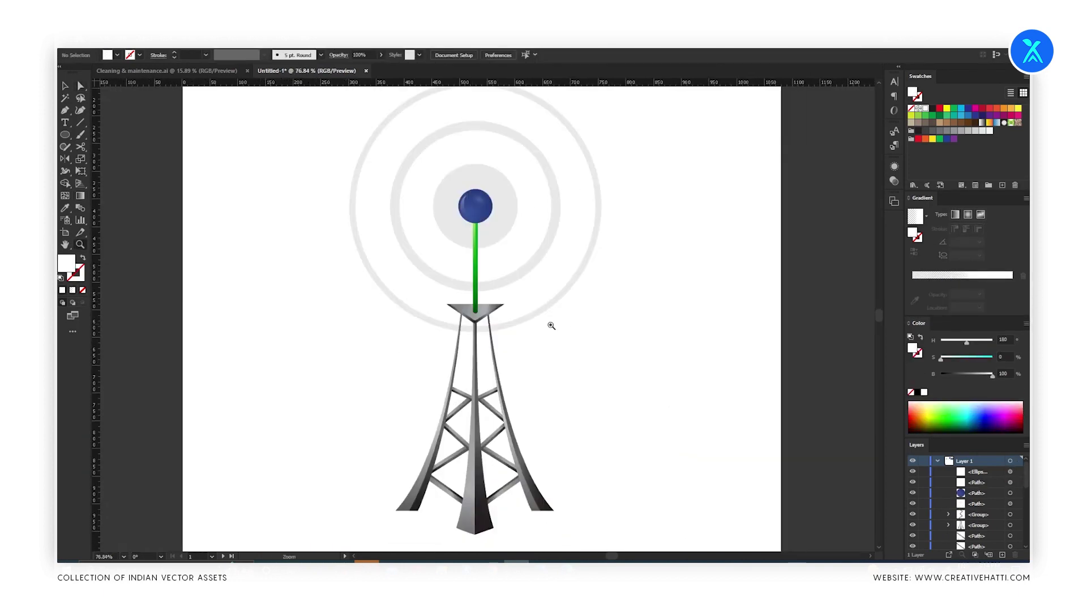
pyautogui.moveTo(553, 322); pyautogui.dragTo(362, 164)
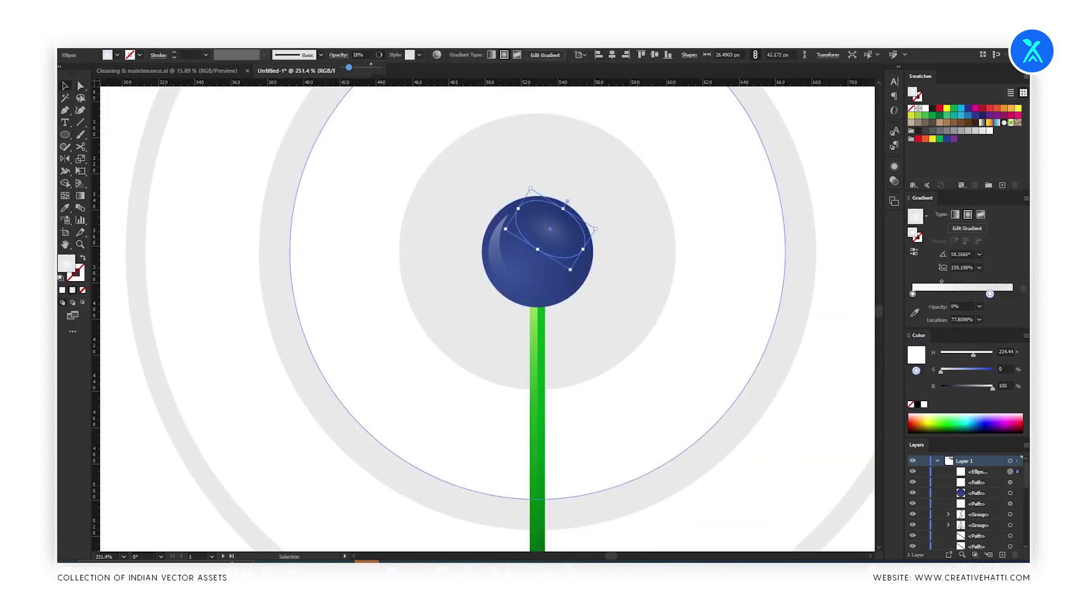